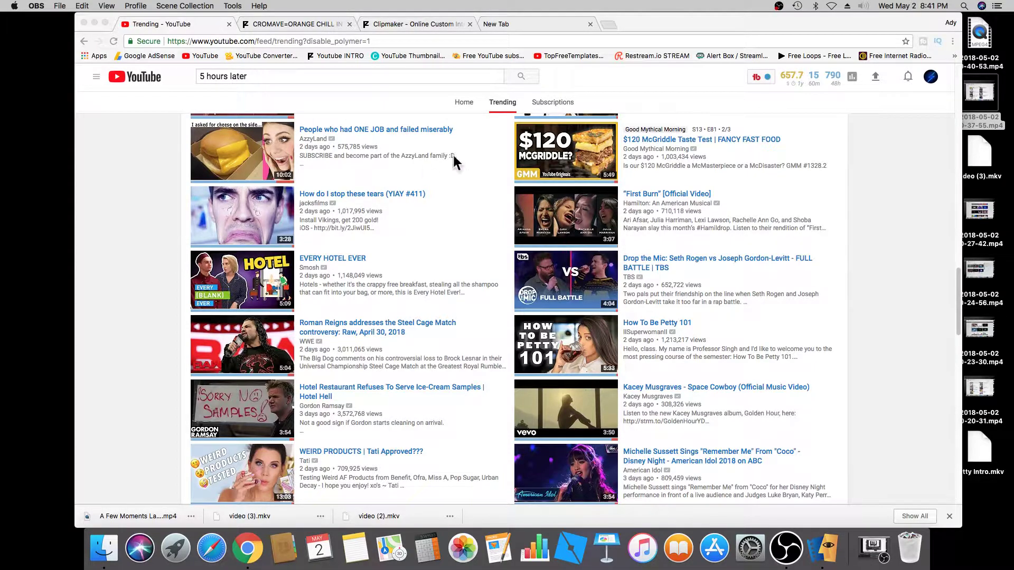
- Search Google for 'panzoid' in the new Chrome tab
{"action": "left_click", "coordinate": [518, 25]}
{"action": "left_click", "coordinate": [391, 222]}
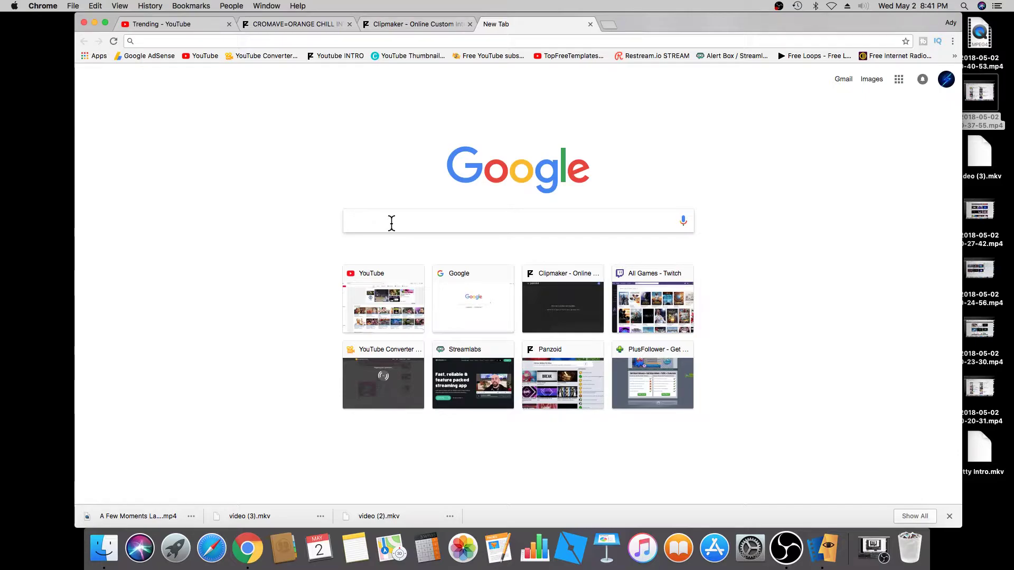
{"action": "type", "text": "pan"}
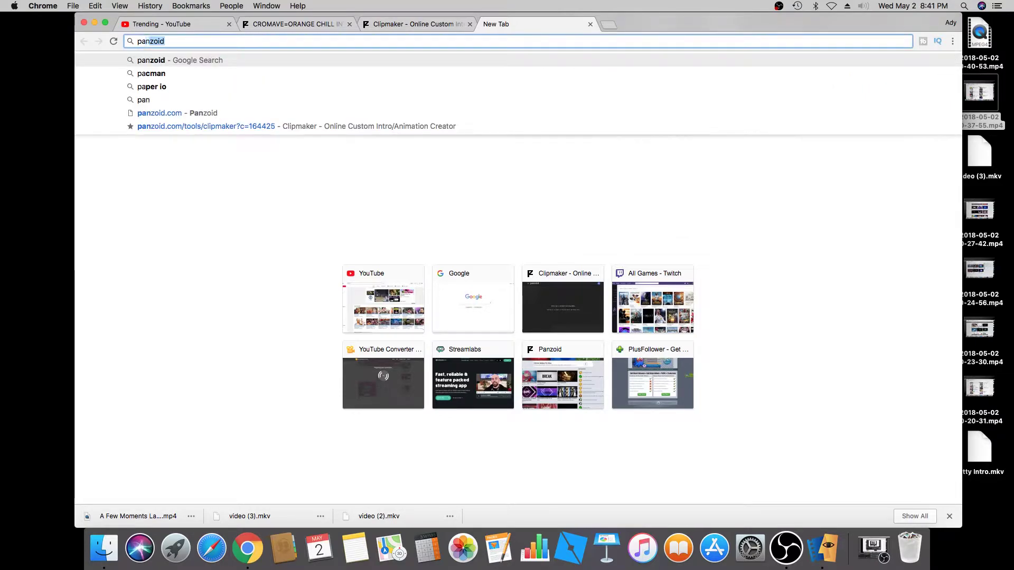
{"action": "type", "text": "zoid"}
{"action": "key", "text": "Return"}
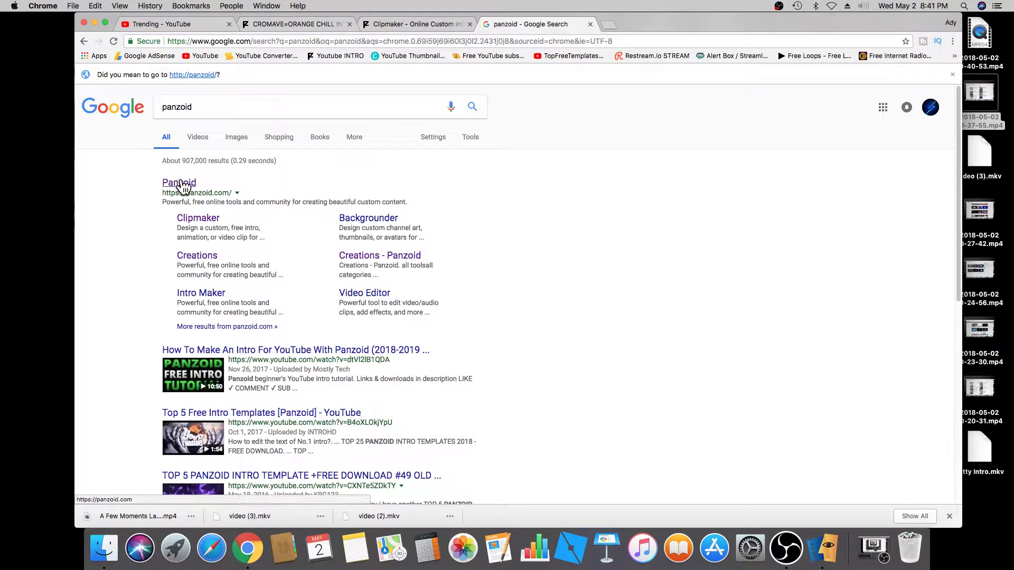
- Open the Panzoid website and browse down to its Creations and Discussions
{"action": "left_click", "coordinate": [190, 186]}
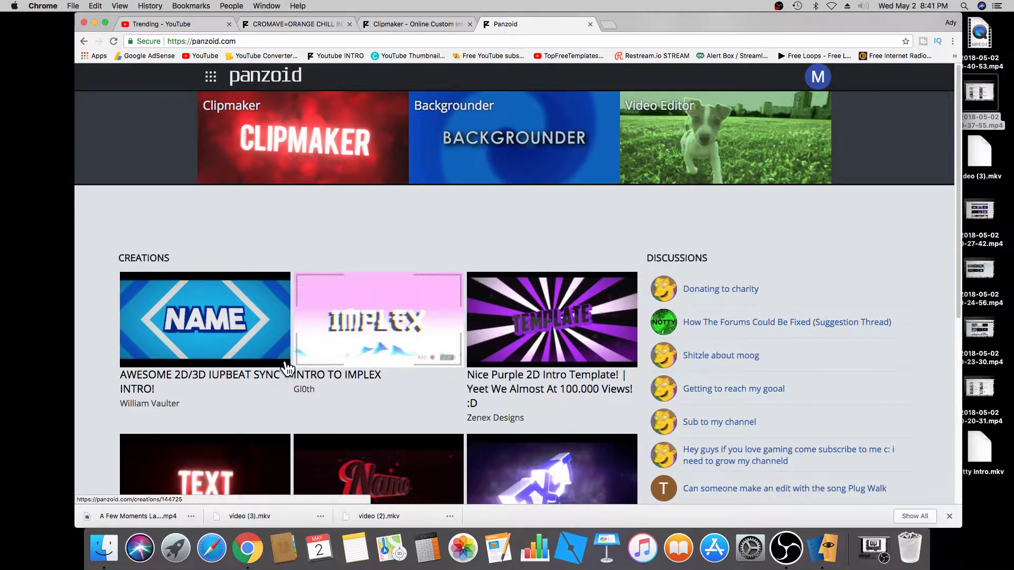
{"action": "scroll", "coordinate": [287, 375], "scroll_direction": "down", "scroll_amount": 1}
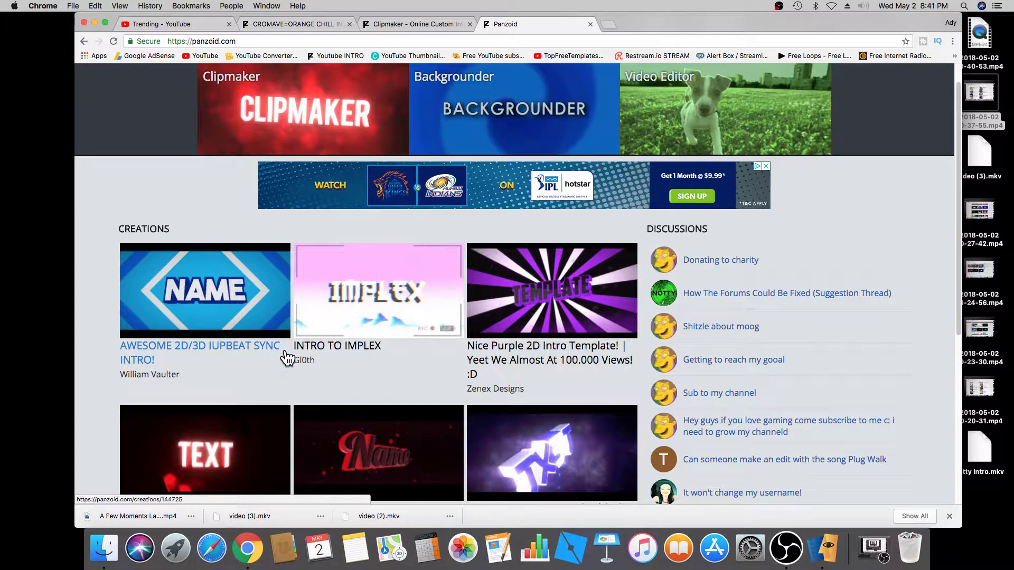
{"action": "scroll", "coordinate": [287, 364], "scroll_direction": "down", "scroll_amount": 5}
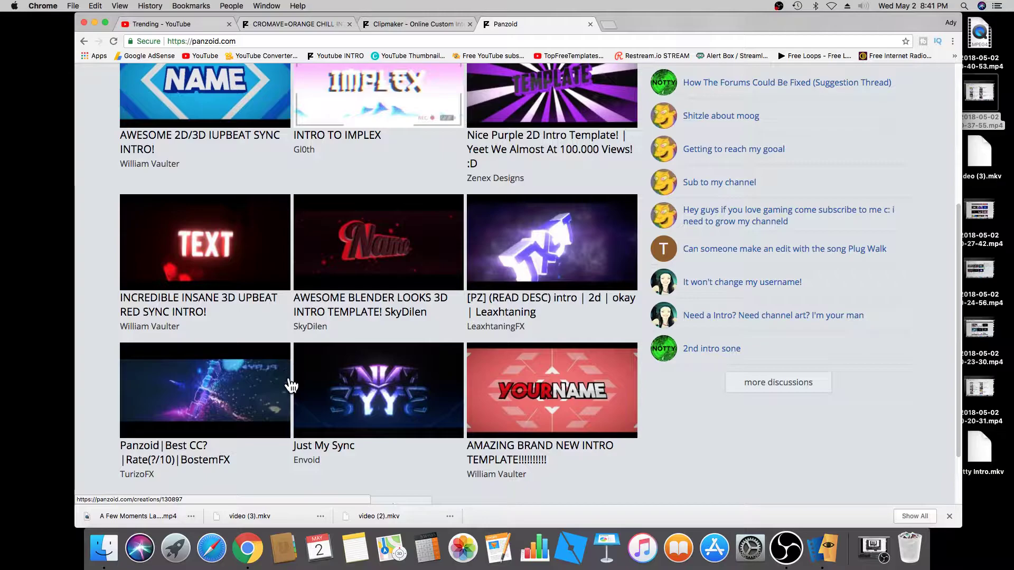
{"action": "scroll", "coordinate": [291, 386], "scroll_direction": "down", "scroll_amount": 1}
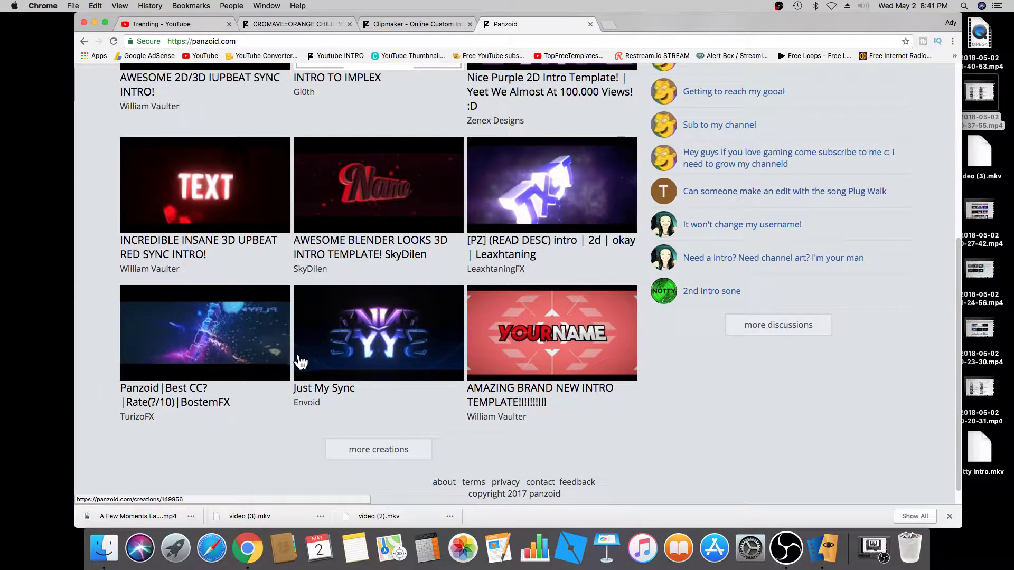
{"action": "scroll", "coordinate": [302, 362], "scroll_direction": "down", "scroll_amount": 1}
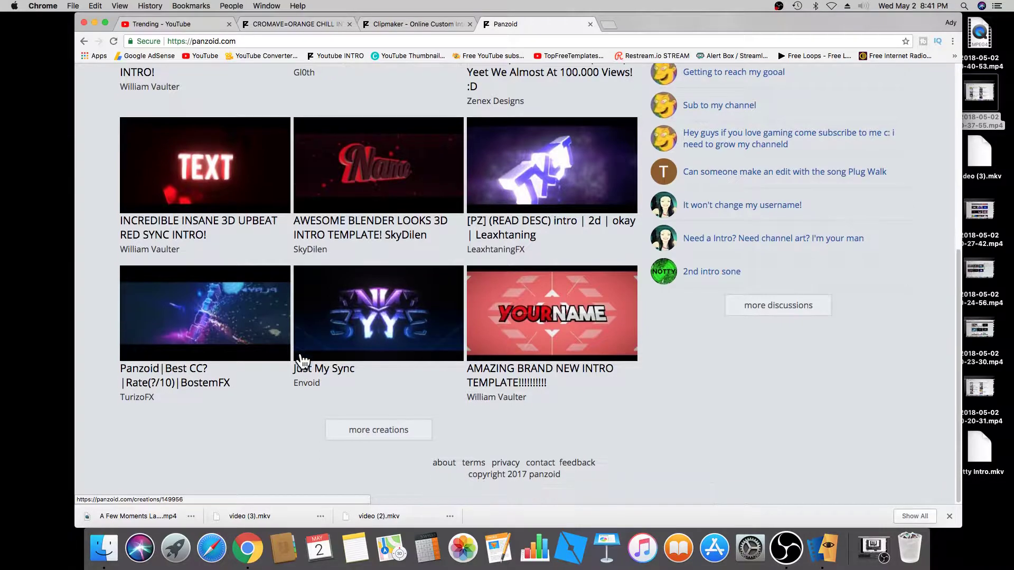
- Load the CROMAVE=ORANGE CHILL INTRO TEMP template from the full creations gallery into Clipmaker
{"action": "left_click", "coordinate": [396, 432]}
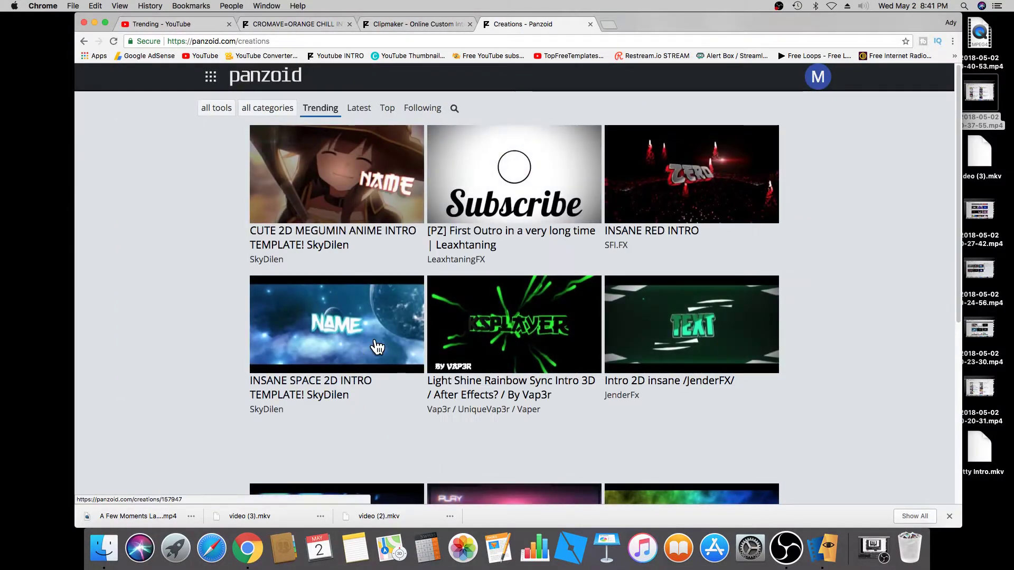
{"action": "scroll", "coordinate": [410, 373], "scroll_direction": "down", "scroll_amount": 2}
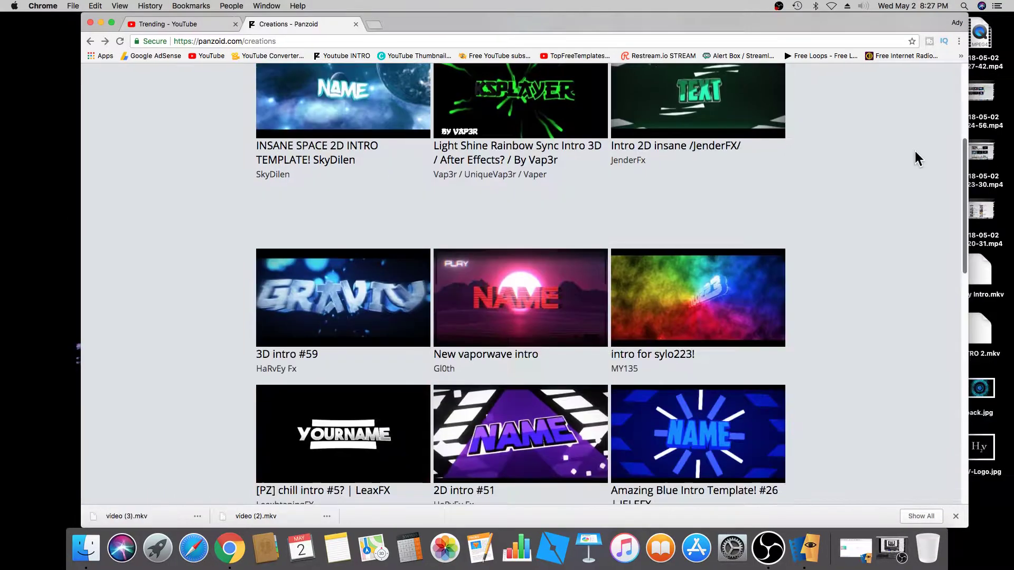
{"action": "scroll", "coordinate": [916, 158], "scroll_direction": "down", "scroll_amount": 8}
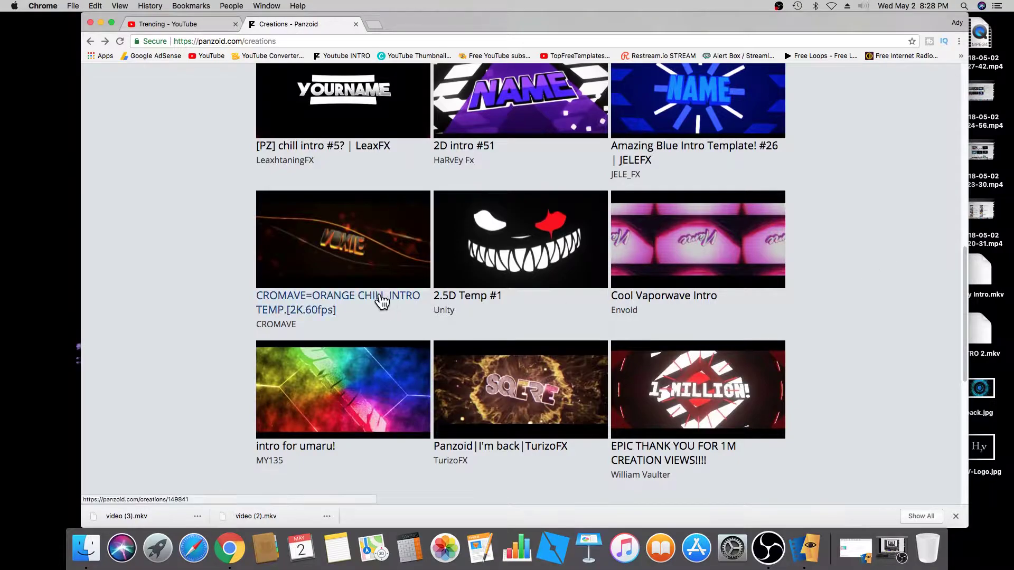
{"action": "left_click", "coordinate": [317, 276]}
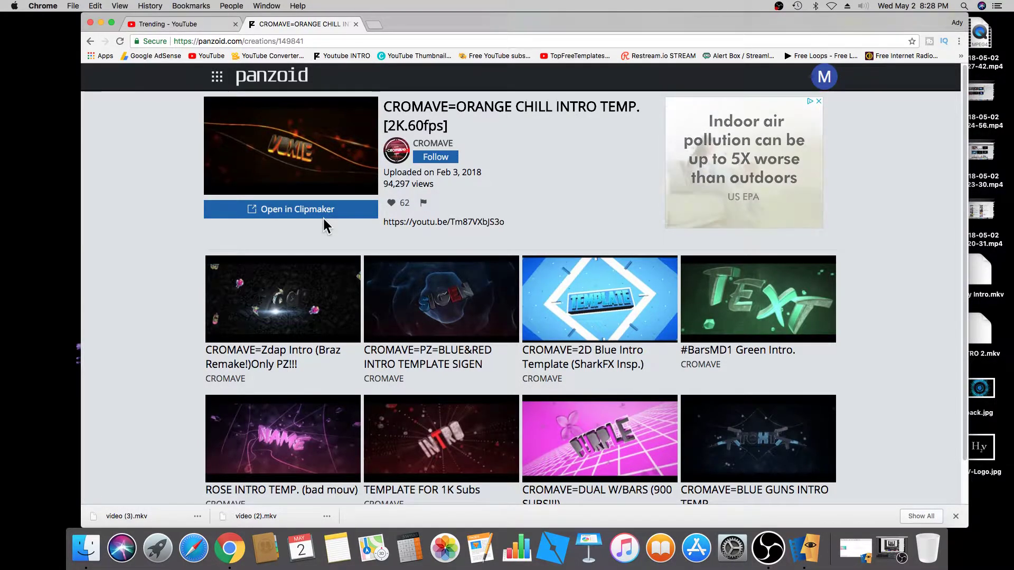
{"action": "left_click", "coordinate": [296, 210]}
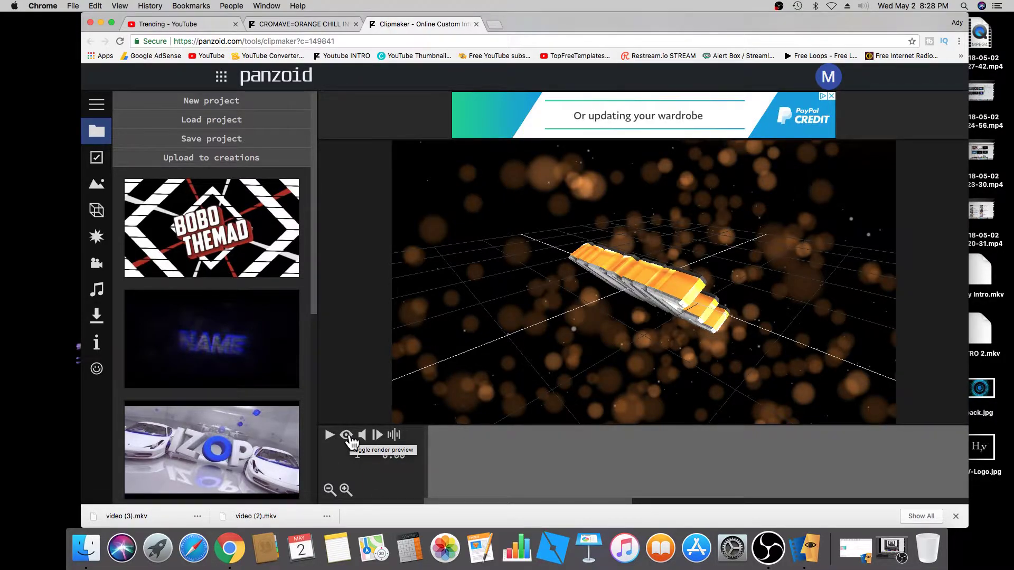
- Turn on render preview and play the intro to its 8.07 s end on the orange VOXIE title, then pause
{"action": "left_click", "coordinate": [346, 437]}
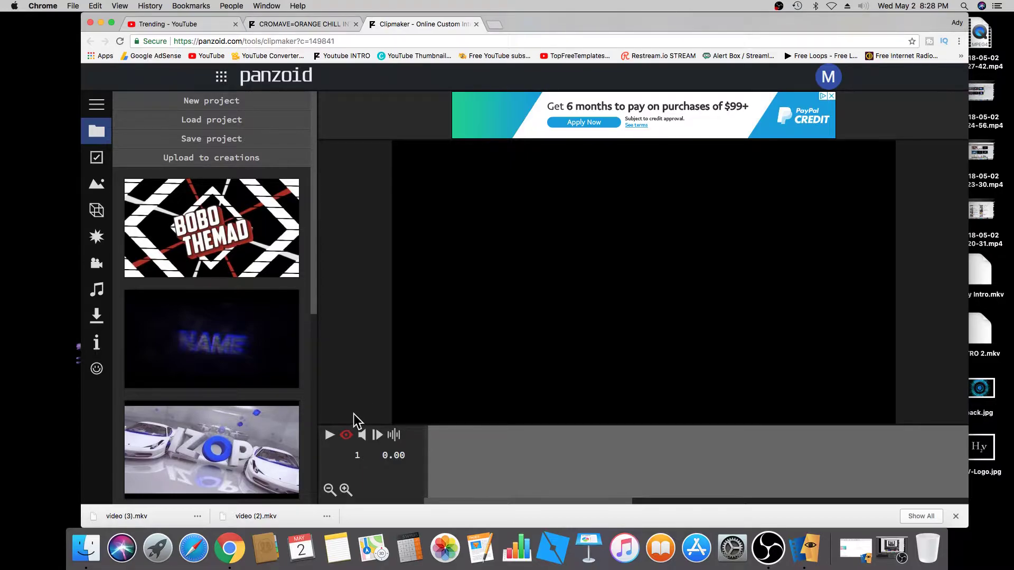
{"action": "left_click", "coordinate": [329, 435]}
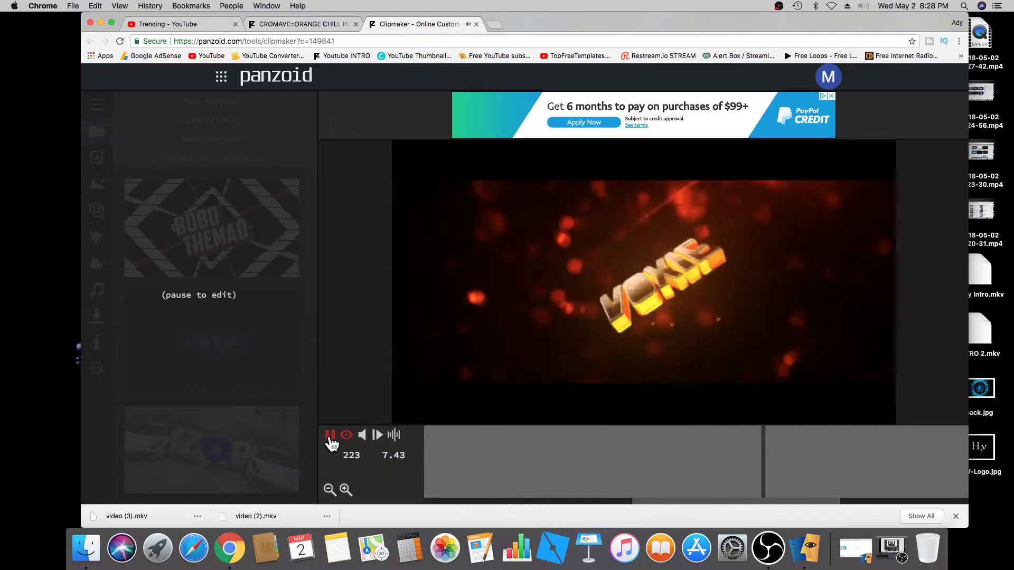
{"action": "left_click", "coordinate": [330, 437]}
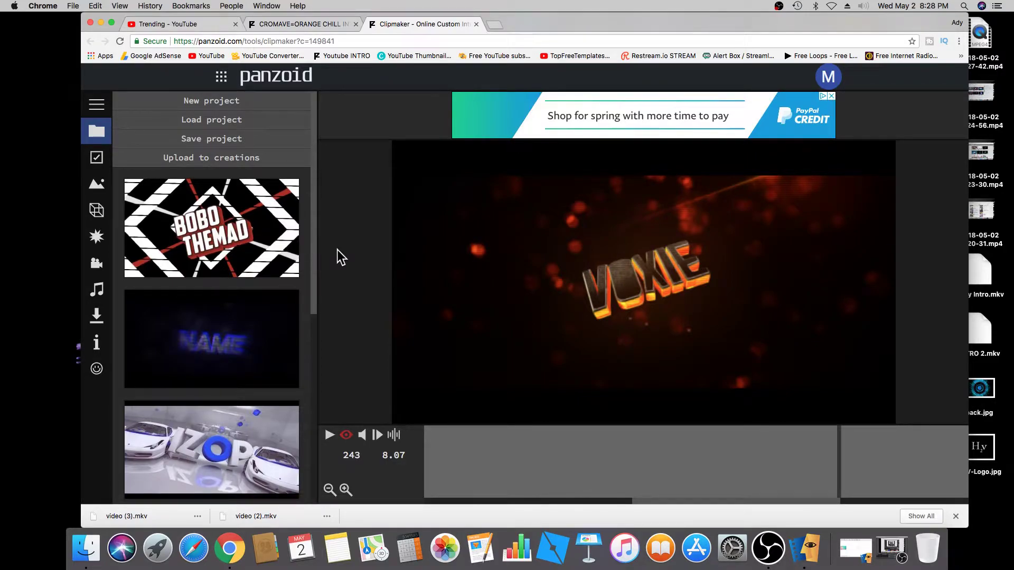
- Show the Basics settings, keep 2560x1440 (2k) resolution, and select the 12.0-second length
{"action": "left_click", "coordinate": [97, 163]}
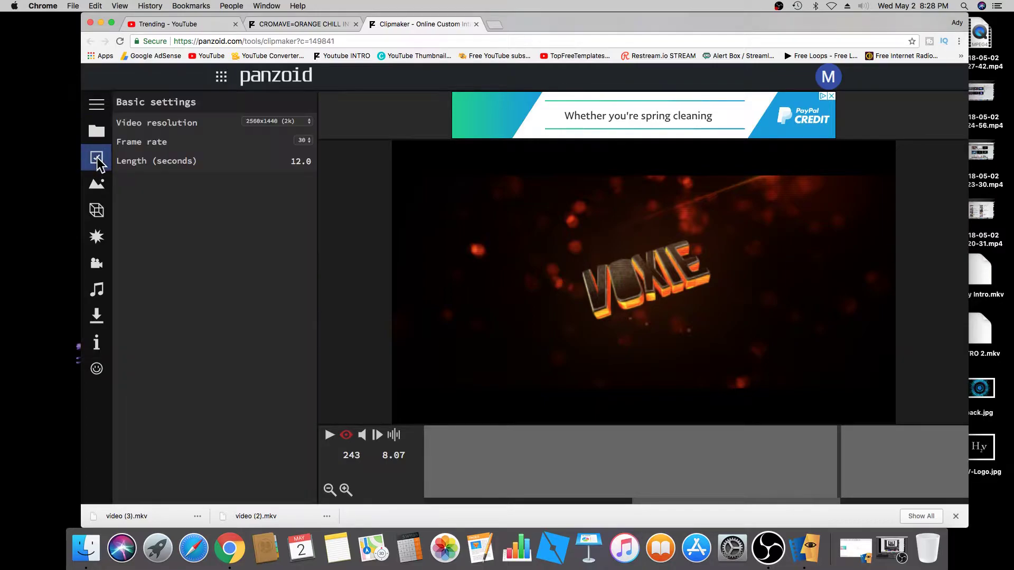
{"action": "left_click", "coordinate": [297, 122]}
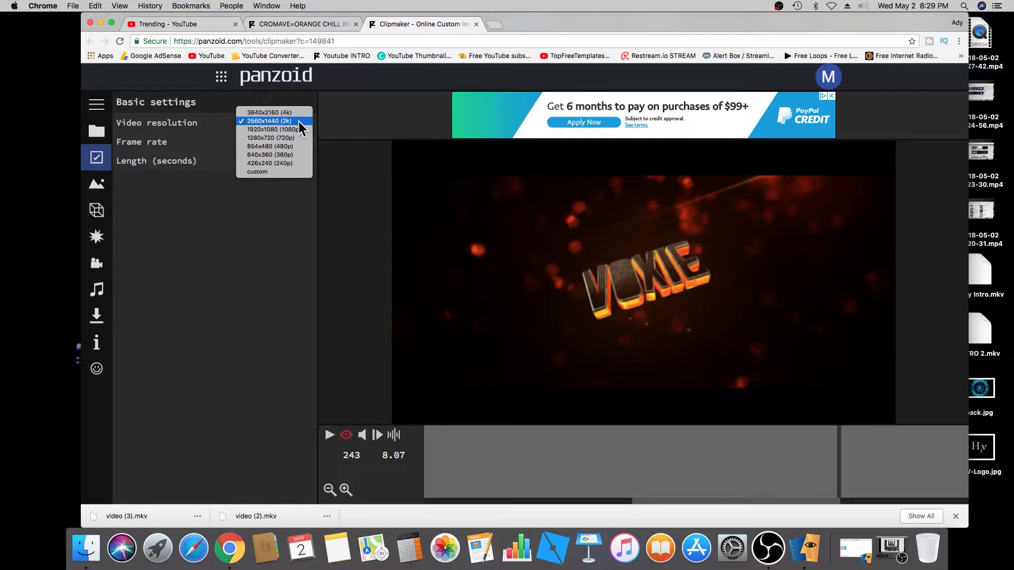
{"action": "left_click", "coordinate": [298, 122]}
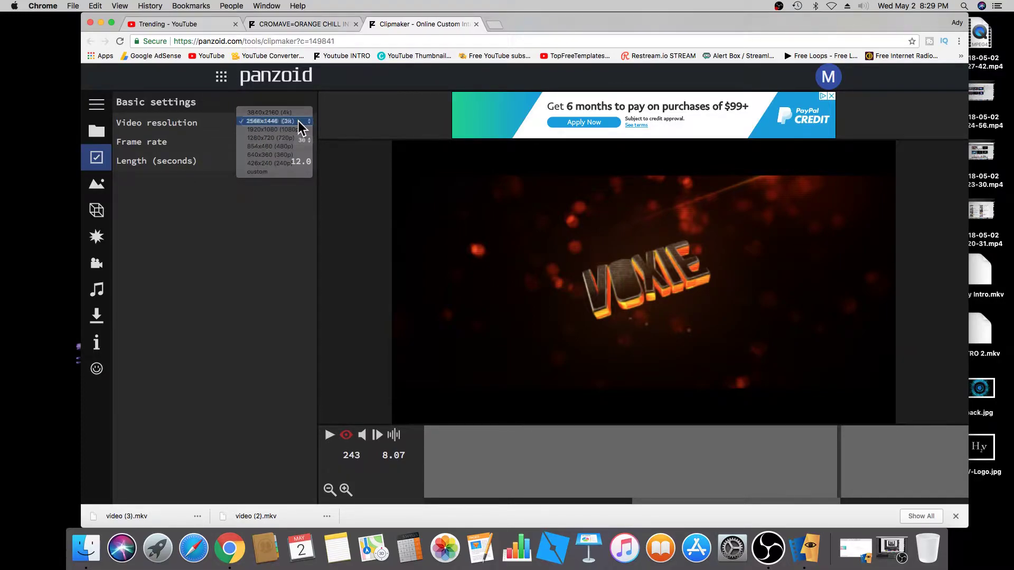
{"action": "left_click", "coordinate": [298, 123]}
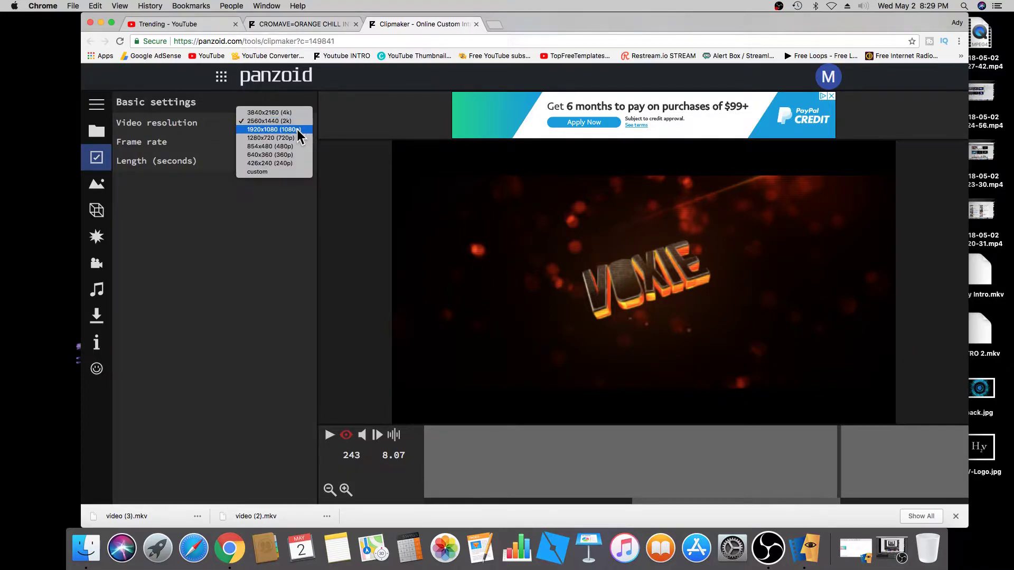
{"action": "left_click", "coordinate": [297, 122]}
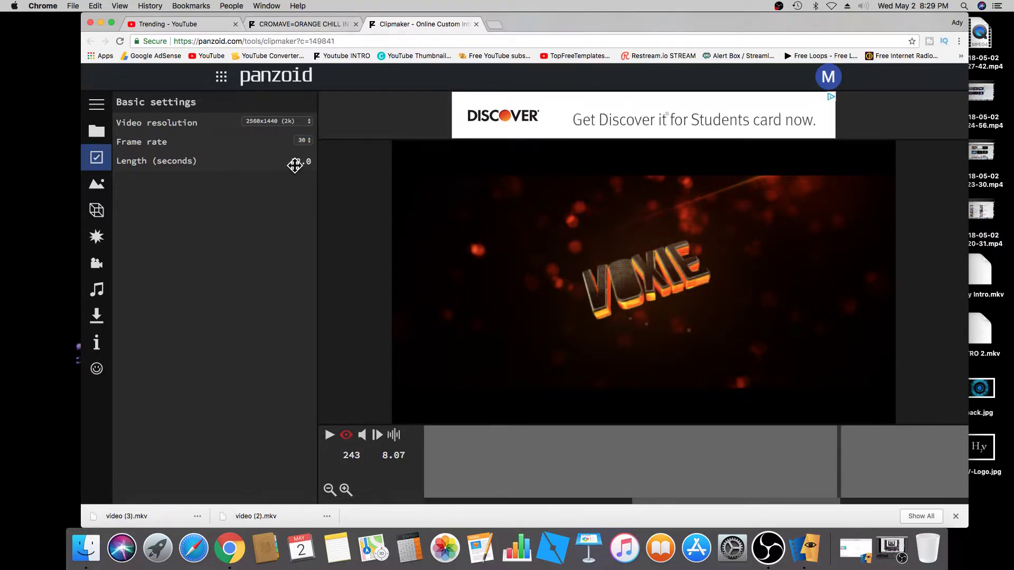
{"action": "left_click", "coordinate": [294, 163]}
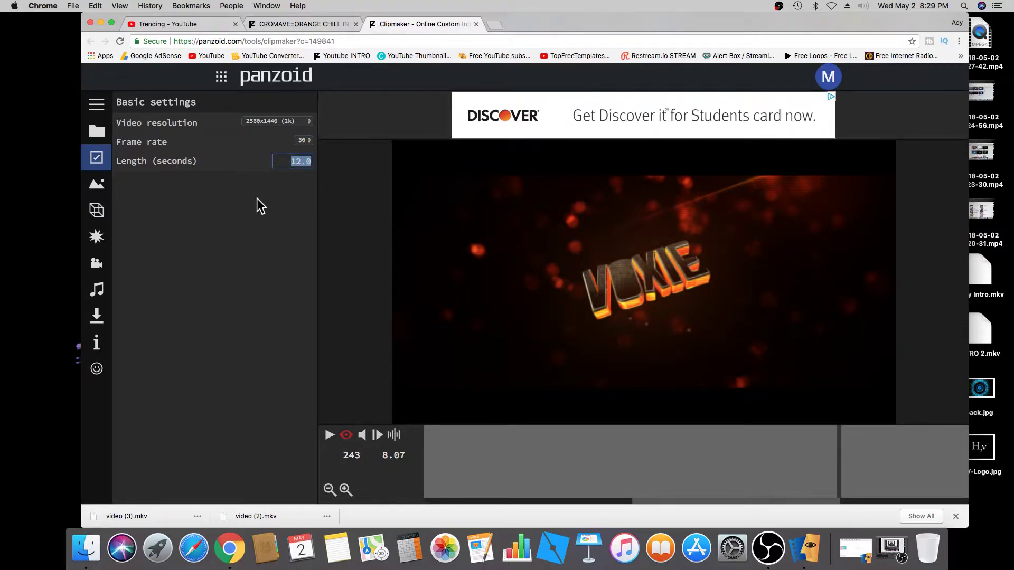
- Change the first 3D text object's wording from 'voxie' to 'H2V'
{"action": "left_click", "coordinate": [100, 210]}
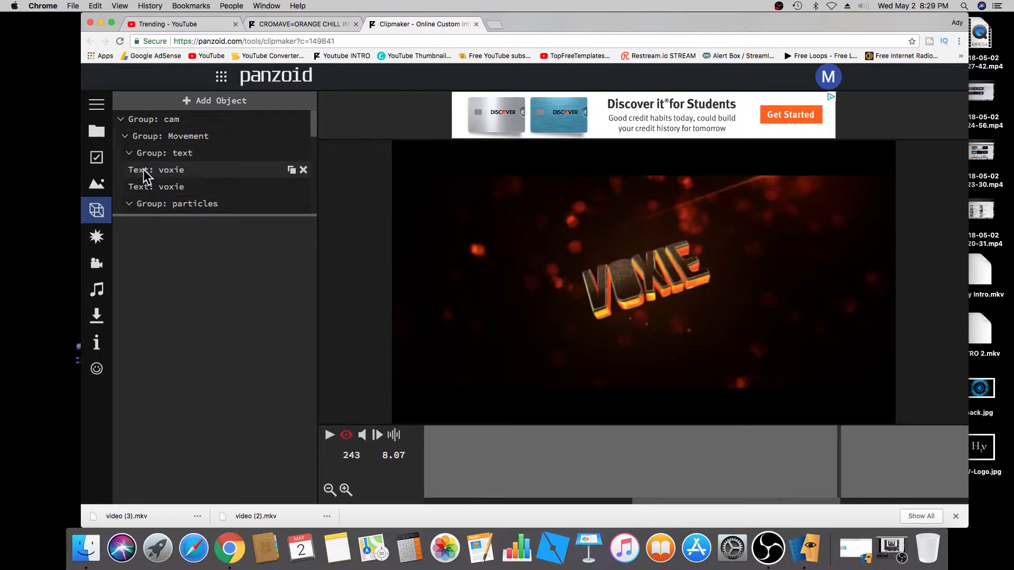
{"action": "left_click", "coordinate": [179, 170]}
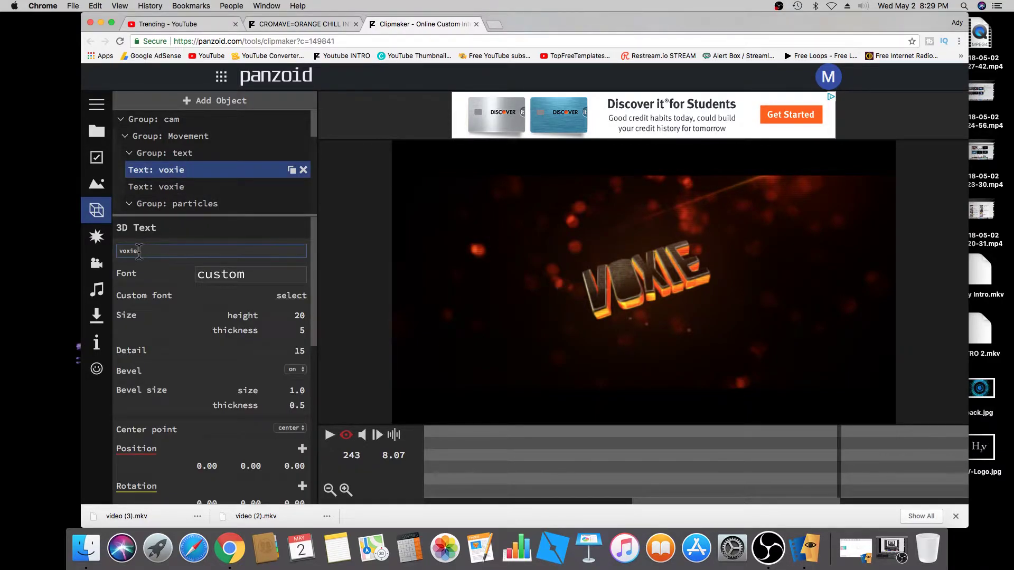
{"action": "double_click", "coordinate": [141, 250]}
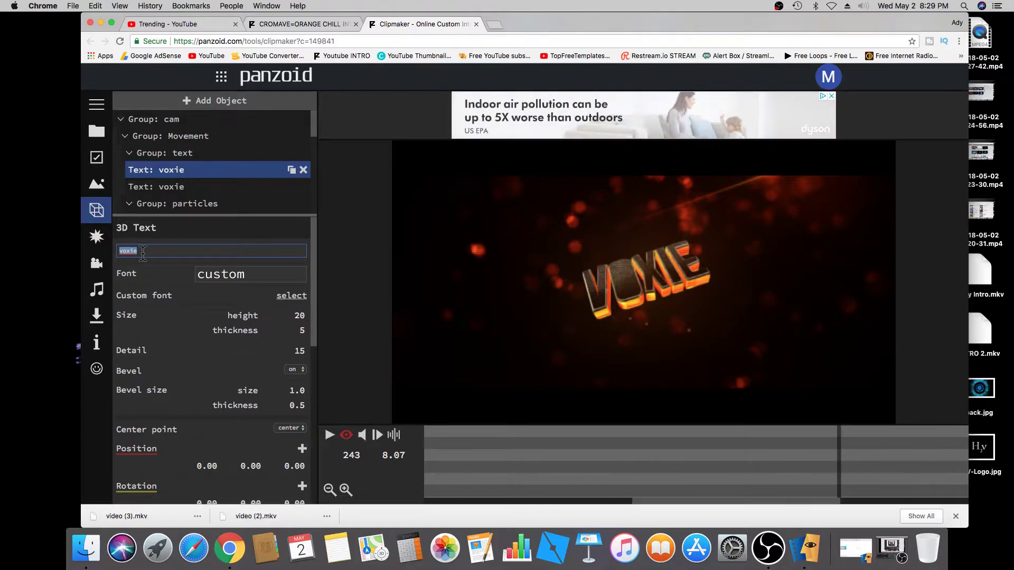
{"action": "type", "text": "H2v"}
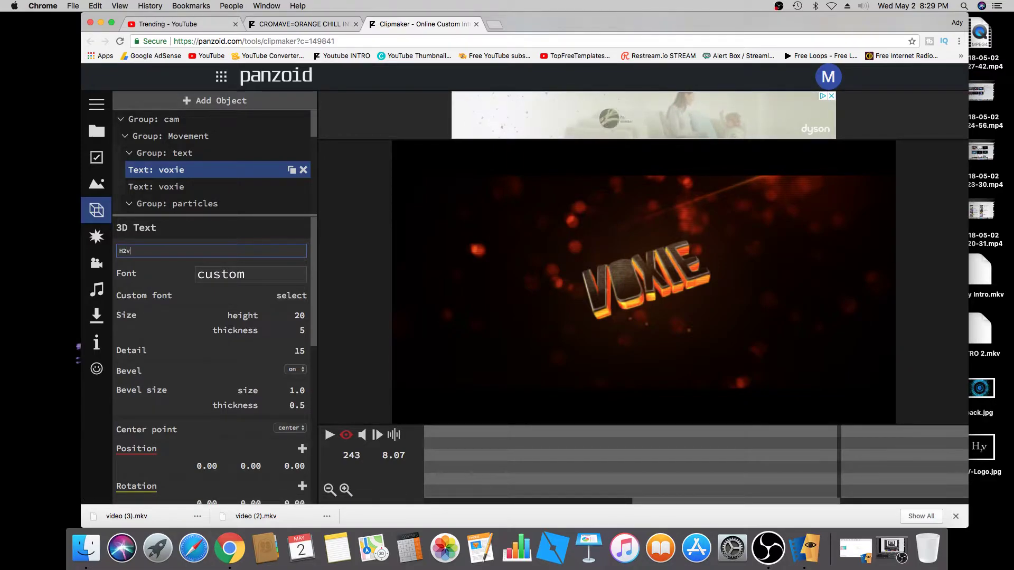
{"action": "key", "text": "BackSpace"}
{"action": "type", "text": "V"}
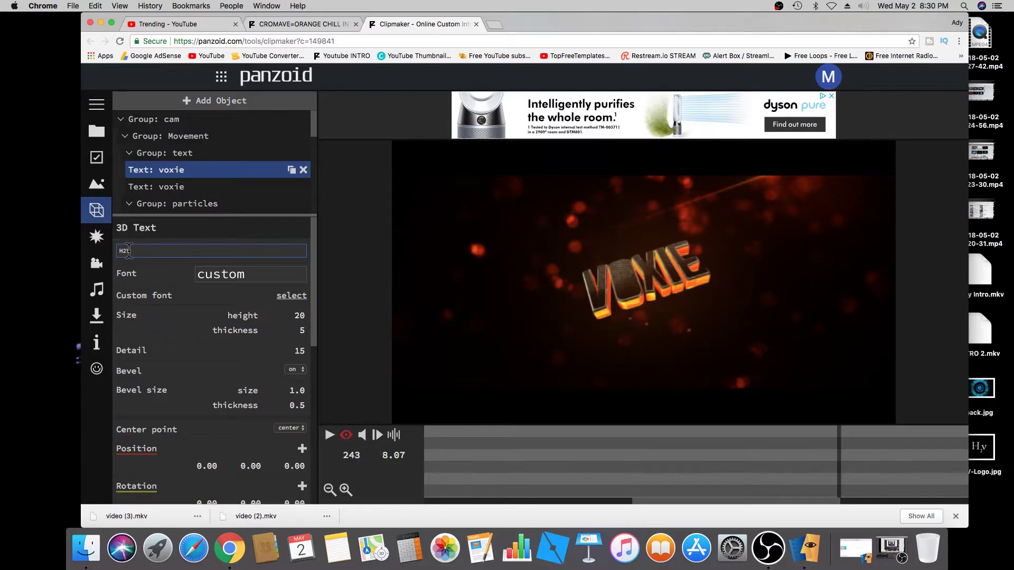
{"action": "key", "text": "Return"}
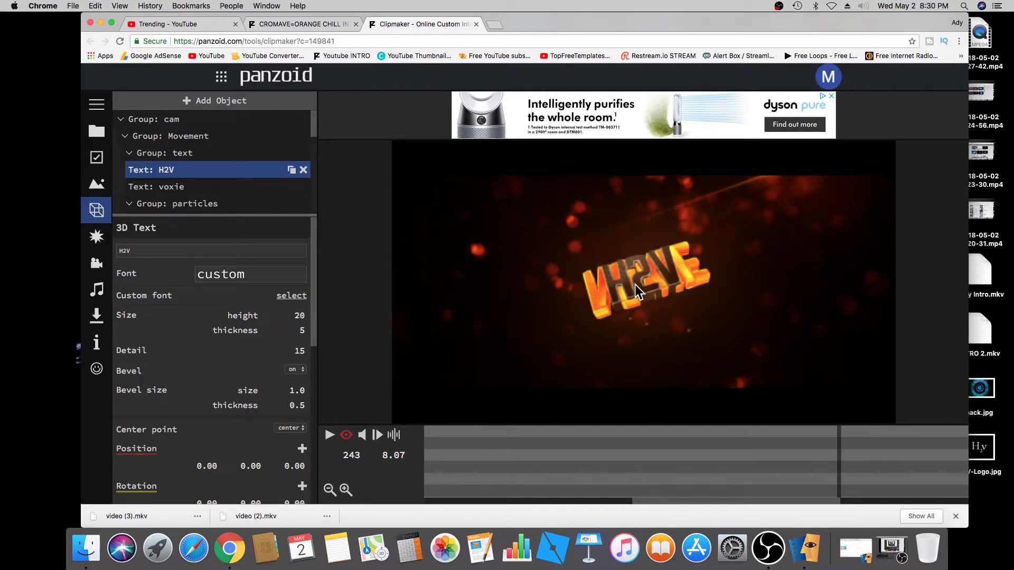
- Replace the second voxie text layer's wording with H2V and scroll through its properties
{"action": "left_click", "coordinate": [151, 189]}
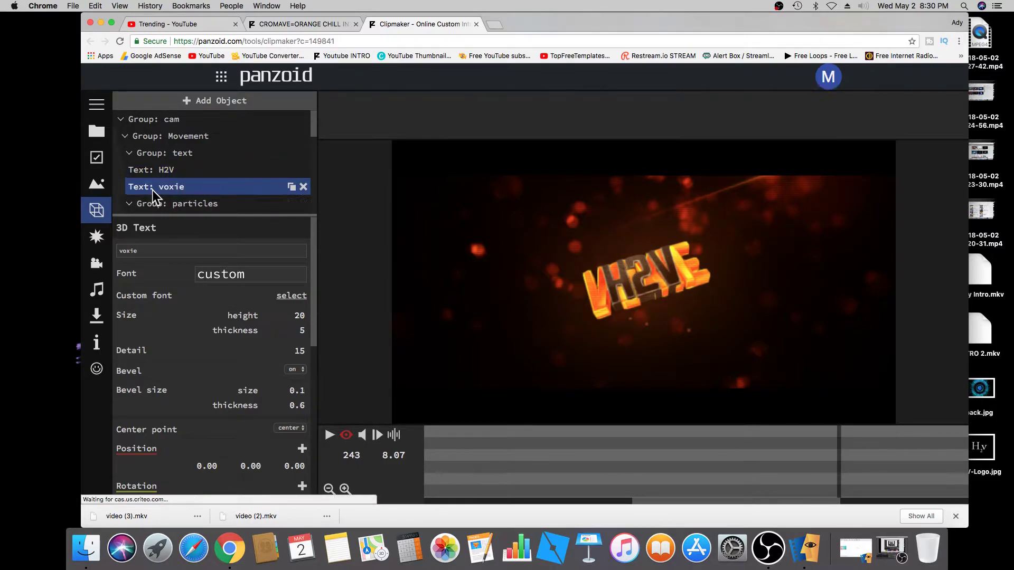
{"action": "left_click_drag", "start_coordinate": [152, 256], "coordinate": [68, 249]}
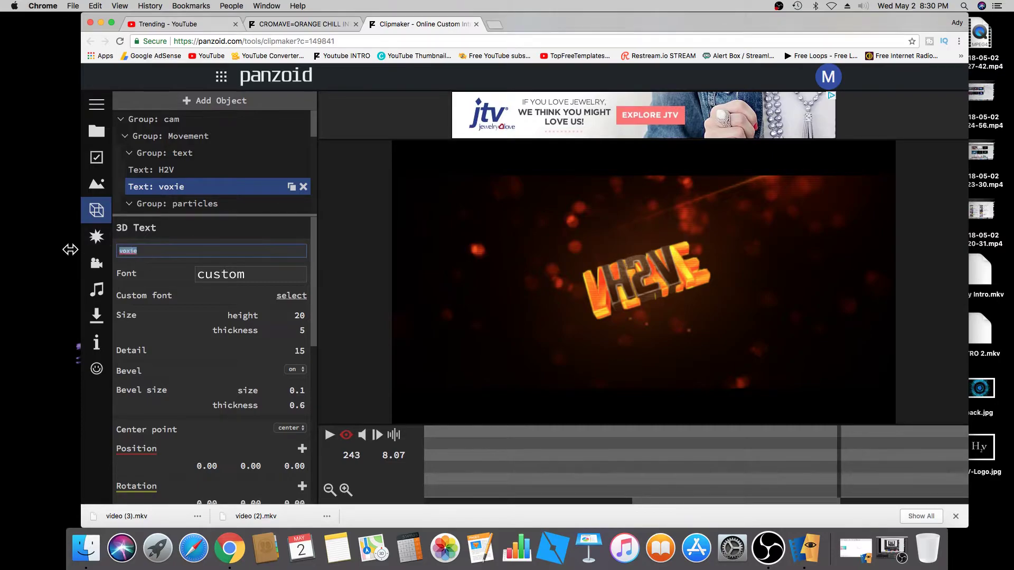
{"action": "type", "text": "H2V"}
{"action": "left_click_drag", "start_coordinate": [314, 261], "coordinate": [310, 370]}
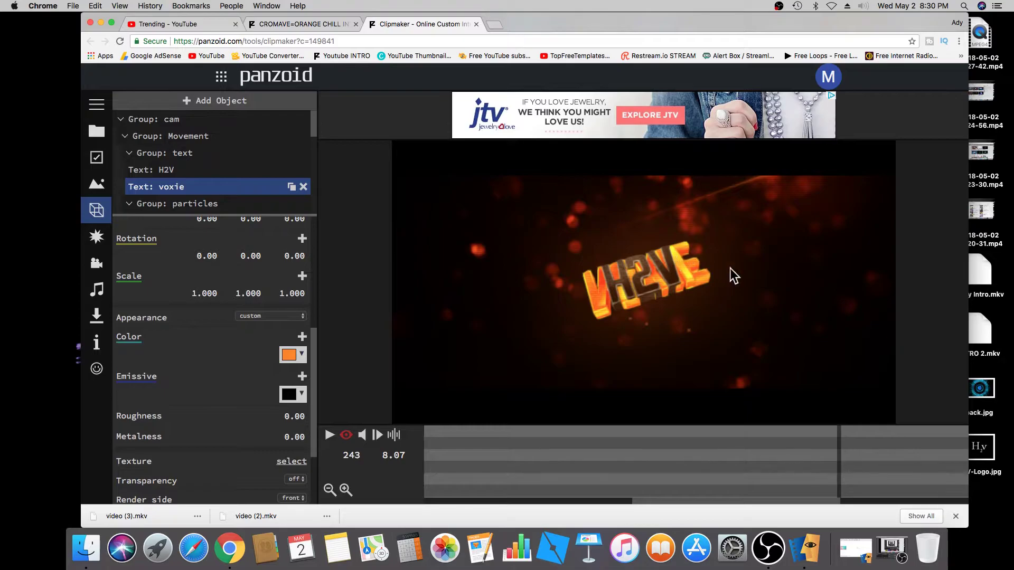
{"action": "left_click_drag", "start_coordinate": [312, 343], "coordinate": [314, 397]}
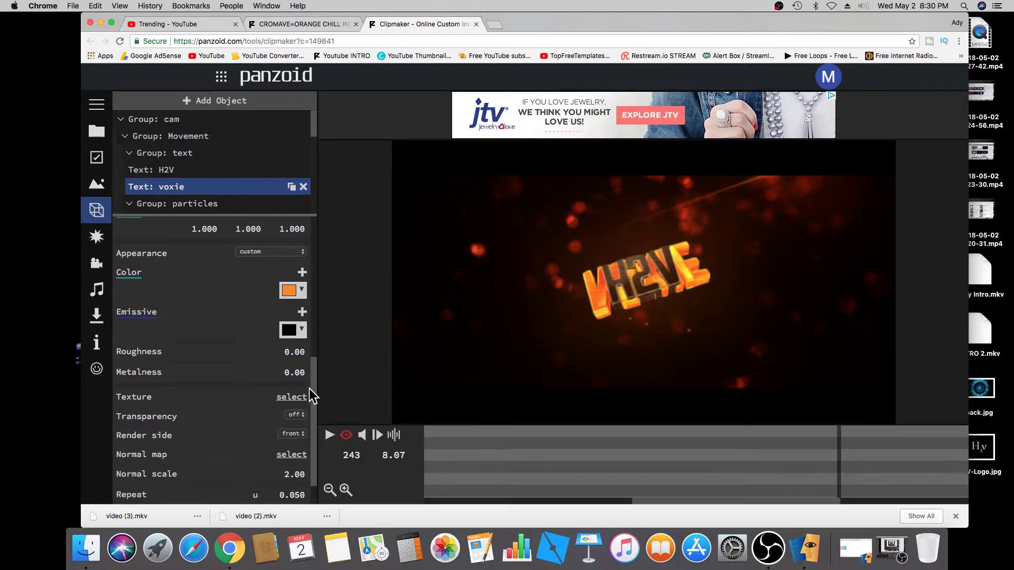
{"action": "left_click_drag", "start_coordinate": [313, 397], "coordinate": [304, 241]}
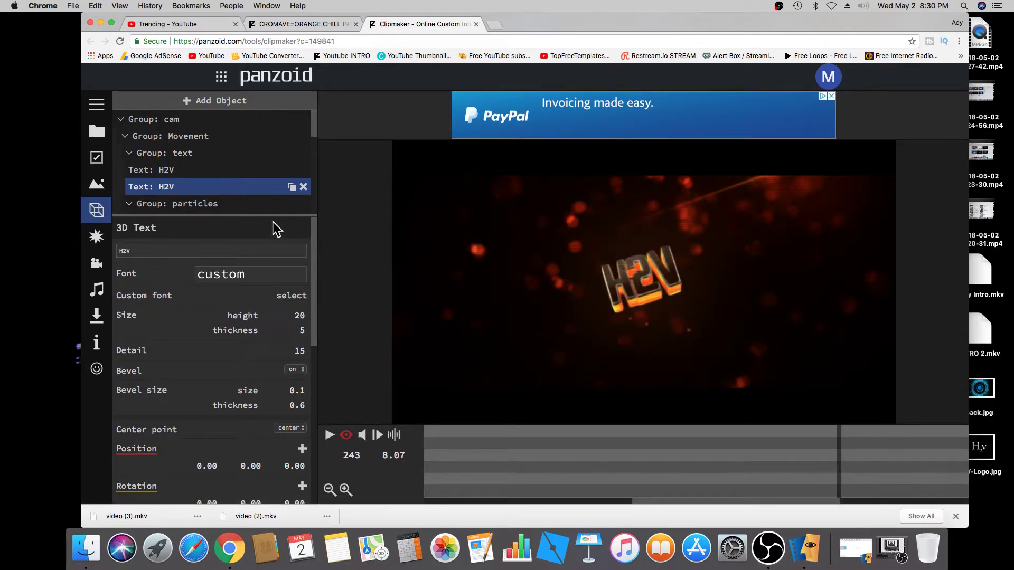
{"action": "right_click", "coordinate": [317, 125]}
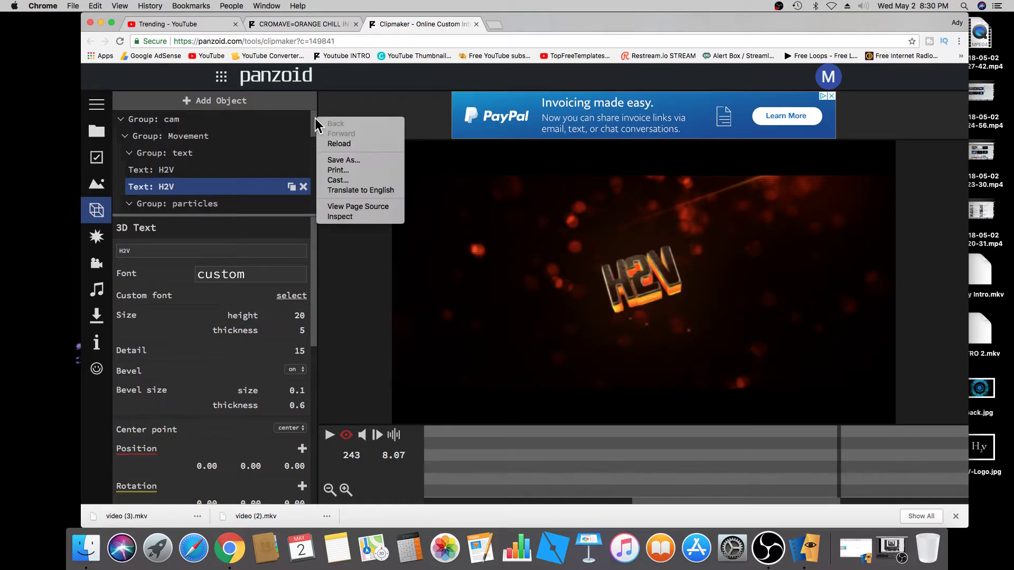
- Look over a Particles layer, then show the Audio track settings with its 0.00 s offset
{"action": "key", "text": "Escape"}
{"action": "mouse_move", "coordinate": [317, 124]}
{"action": "left_mouse_down"}
{"action": "mouse_move", "coordinate": [315, 149]}
{"action": "mouse_move", "coordinate": [315, 139]}
{"action": "left_mouse_up"}
{"action": "left_click", "coordinate": [168, 161]}
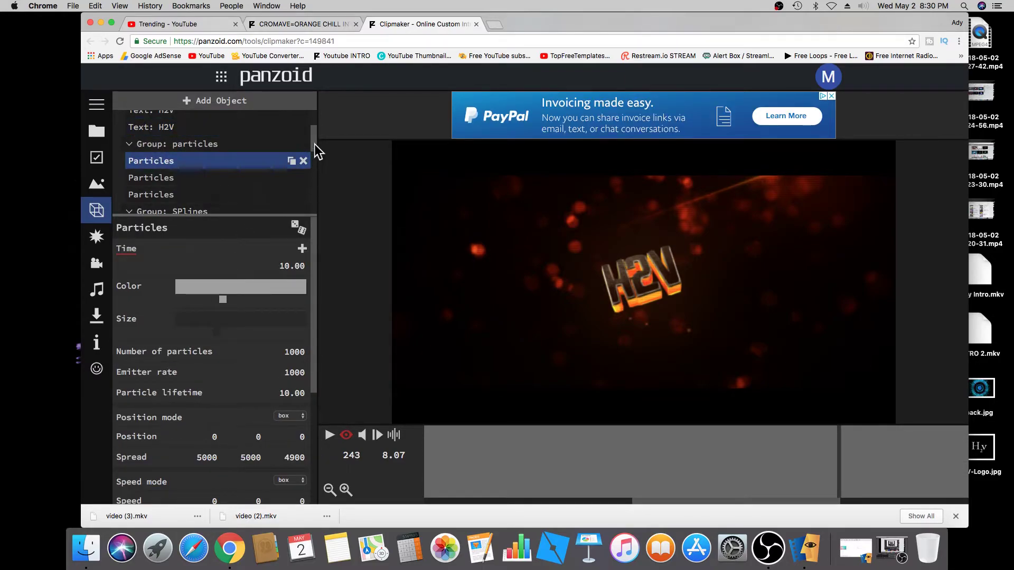
{"action": "left_click_drag", "start_coordinate": [315, 144], "coordinate": [314, 169]}
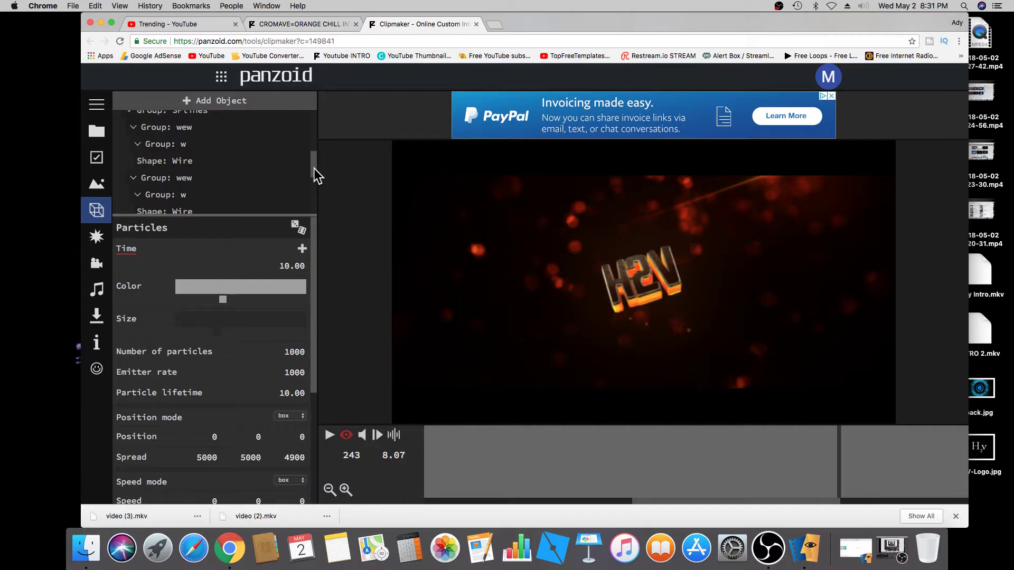
{"action": "left_click_drag", "start_coordinate": [313, 169], "coordinate": [316, 198]}
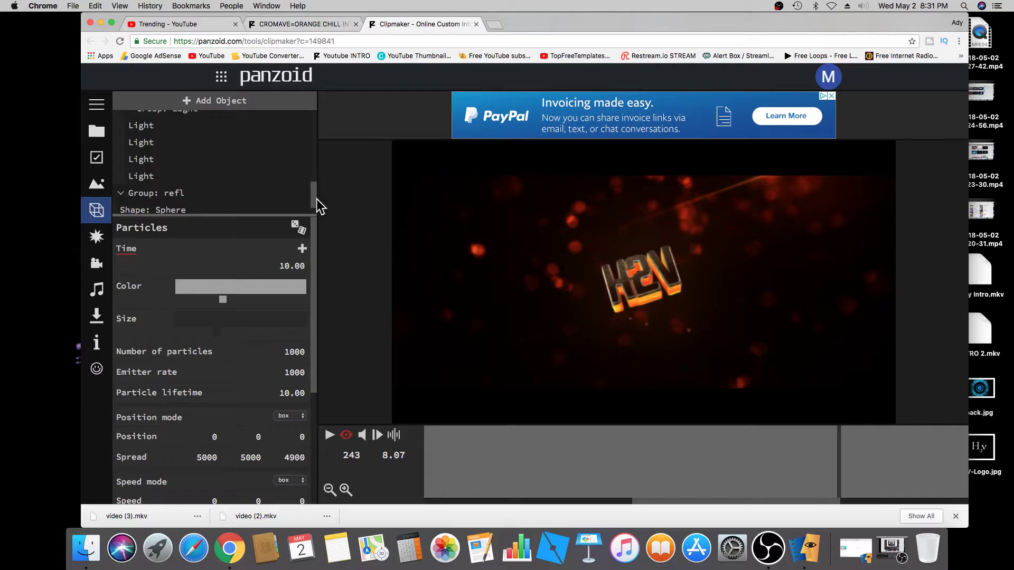
{"action": "left_click", "coordinate": [99, 294]}
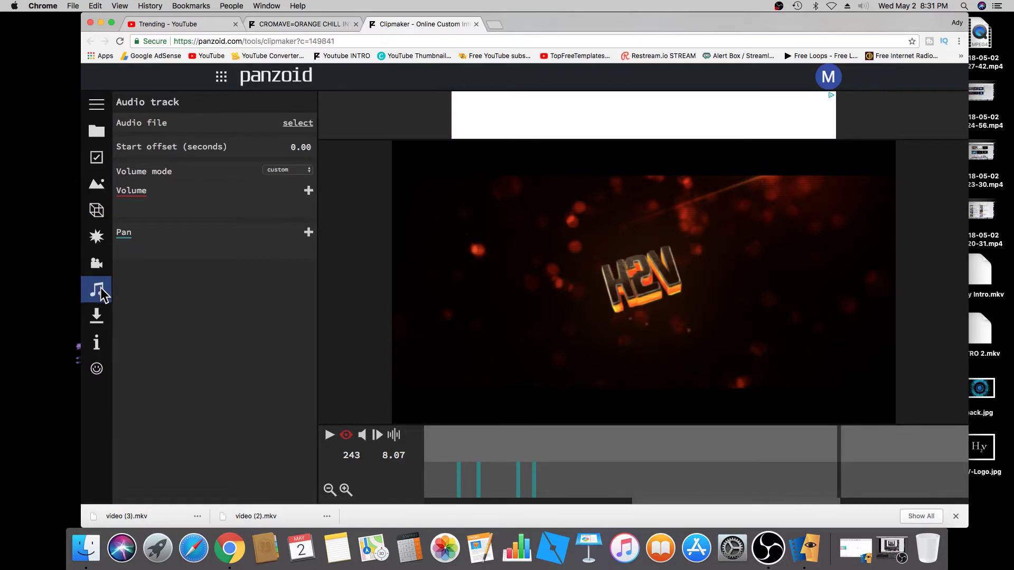
{"action": "left_click", "coordinate": [297, 124]}
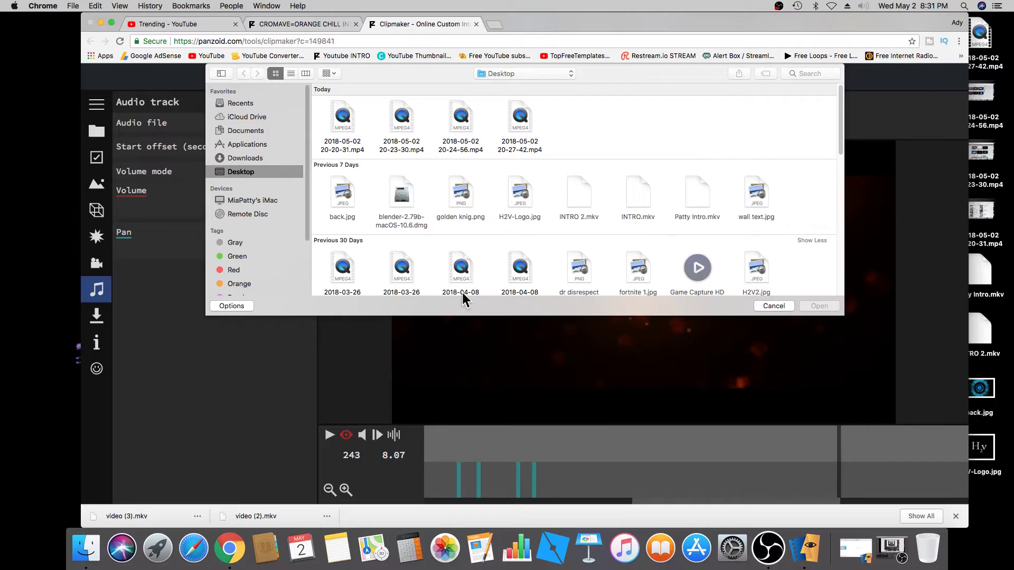
{"action": "left_click", "coordinate": [774, 306]}
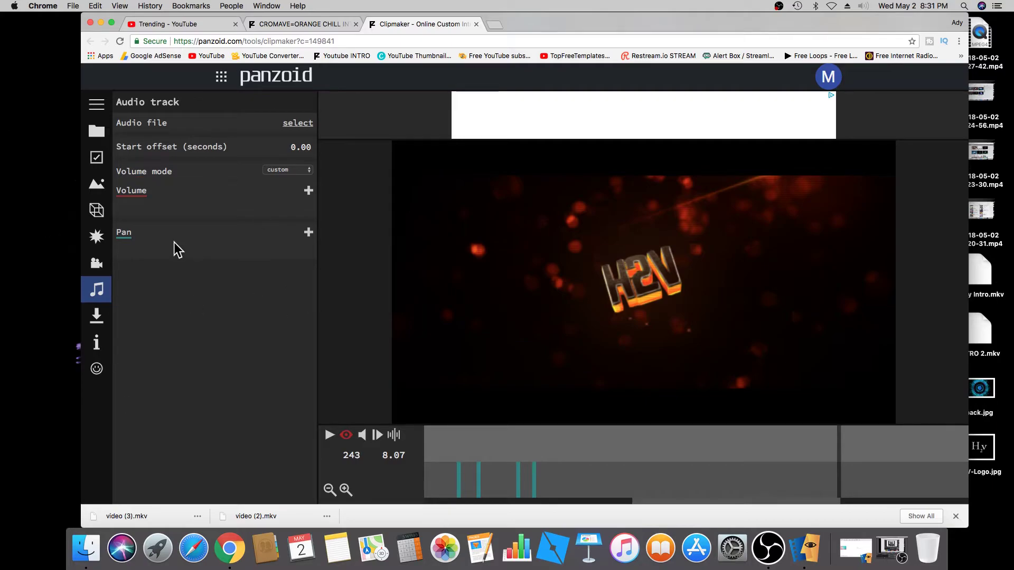
- Render the H2V intro in extreme quality (slow) mode as .mkv (vp8/opus)
{"action": "left_click", "coordinate": [102, 321]}
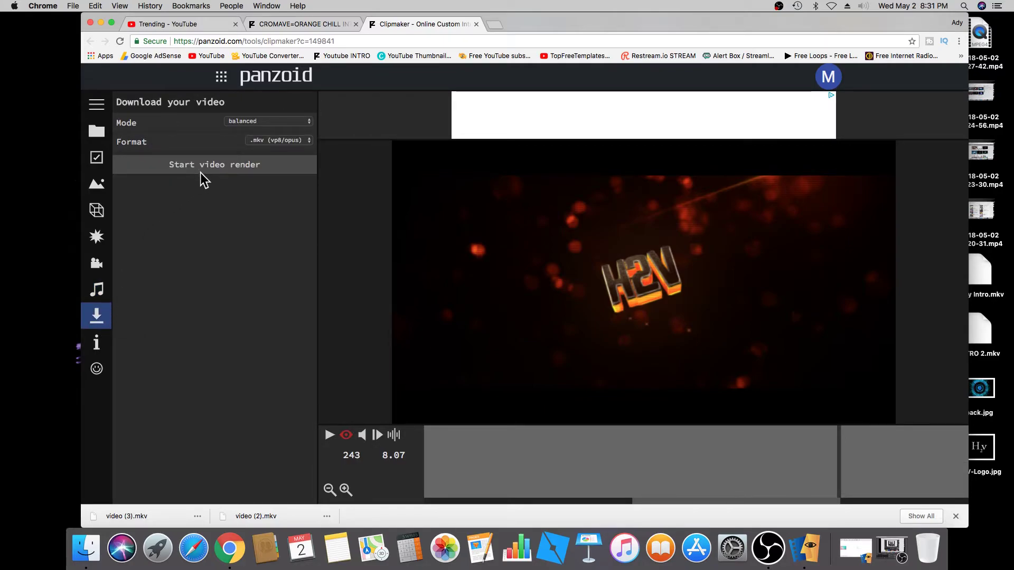
{"action": "left_click", "coordinate": [248, 122]}
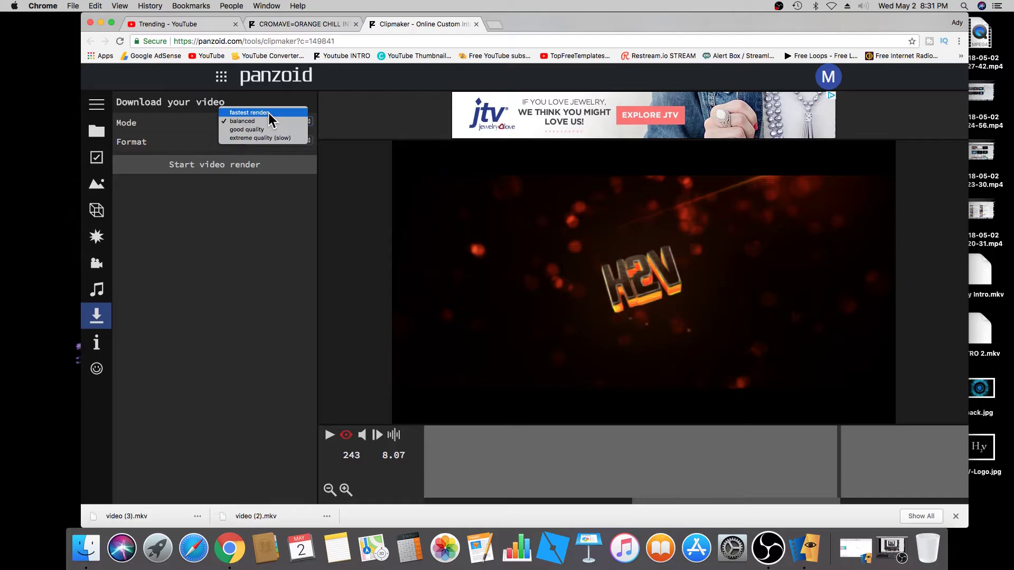
{"action": "left_click", "coordinate": [286, 138]}
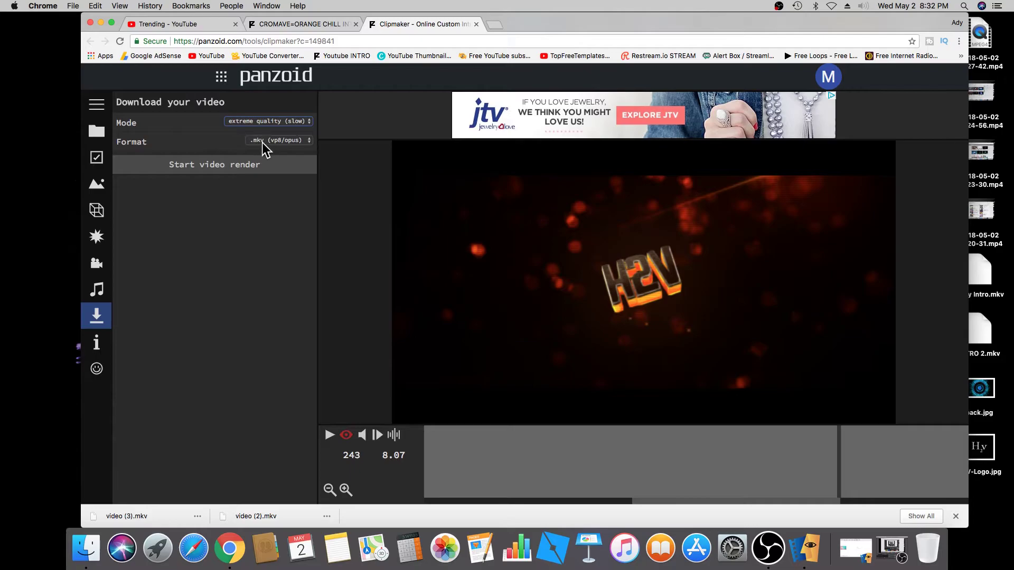
{"action": "left_click", "coordinate": [264, 144]}
{"action": "left_click", "coordinate": [293, 140]}
{"action": "left_click", "coordinate": [202, 166]}
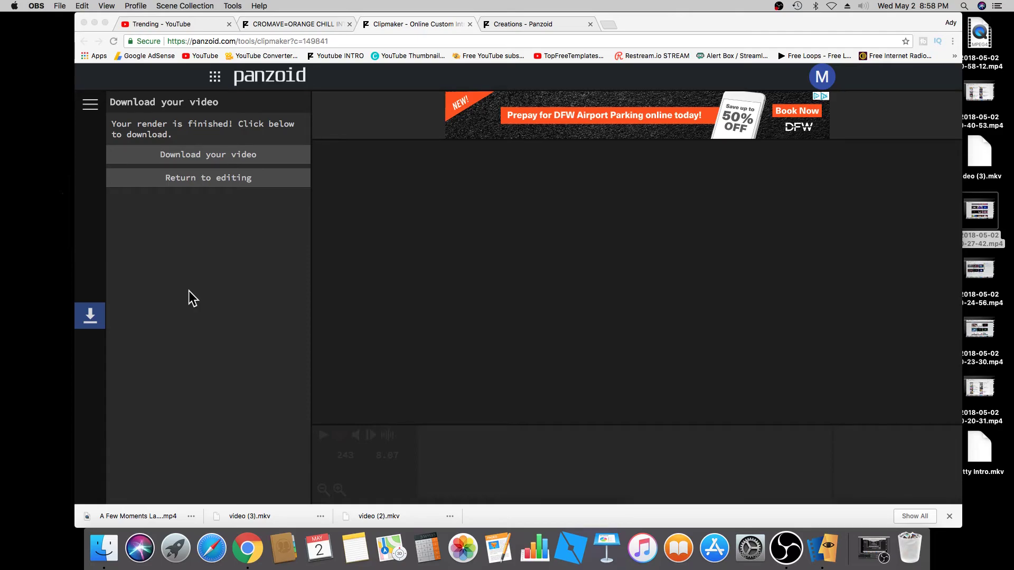
- Download the finished render, saving it as video (4).mkv
{"action": "left_click", "coordinate": [203, 158]}
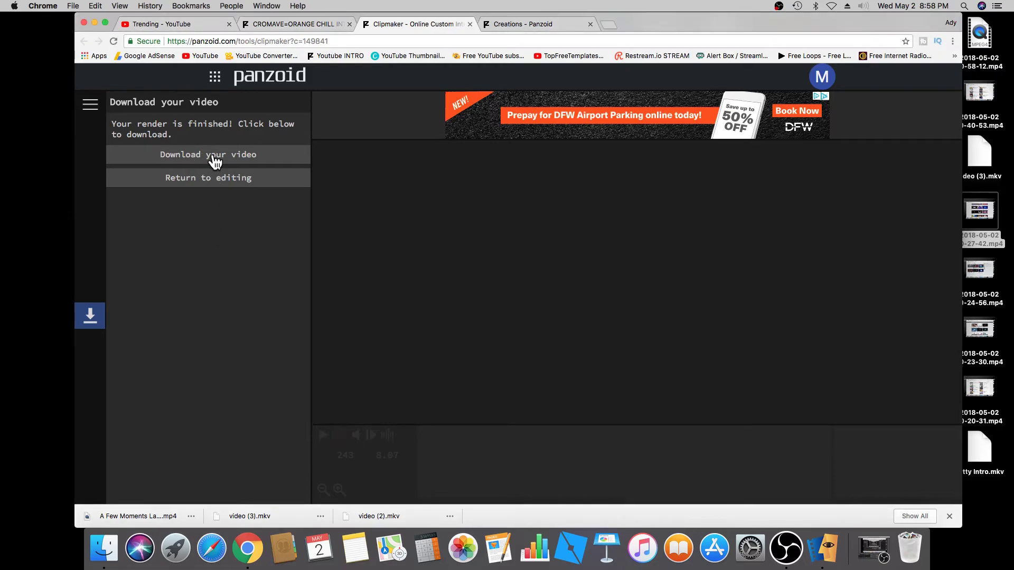
{"action": "left_click", "coordinate": [215, 158]}
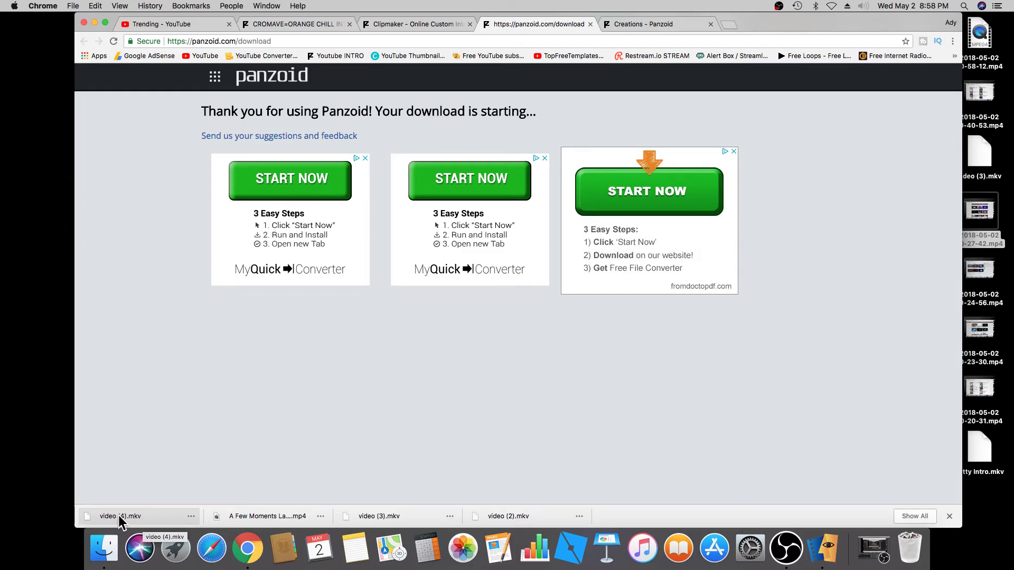
- Copy video (4).mkv to the desktop, play it in a media player, then pause and close it
{"action": "left_click_drag", "start_coordinate": [118, 516], "coordinate": [48, 469]}
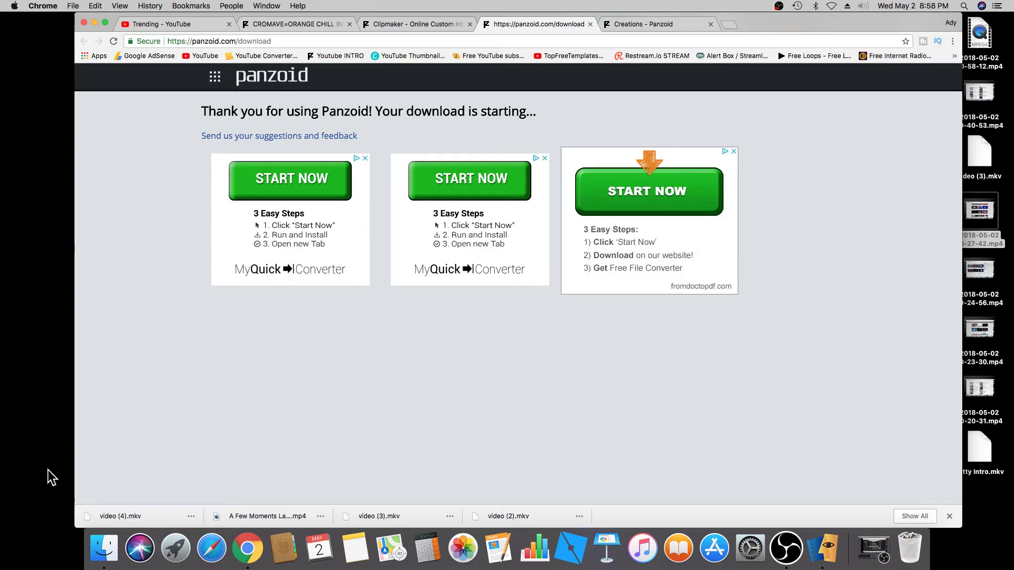
{"action": "right_click", "coordinate": [137, 518]}
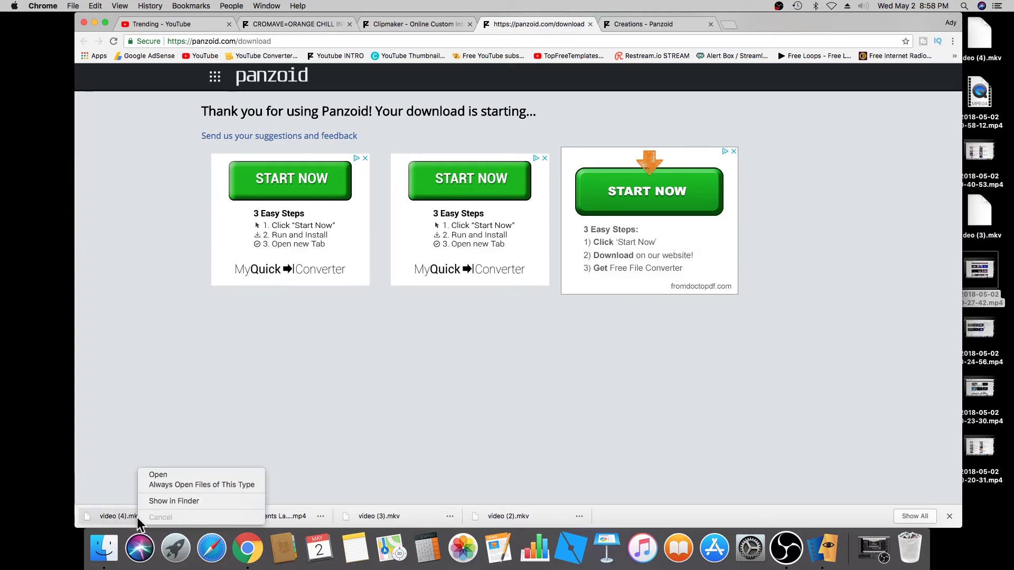
{"action": "left_click", "coordinate": [160, 478]}
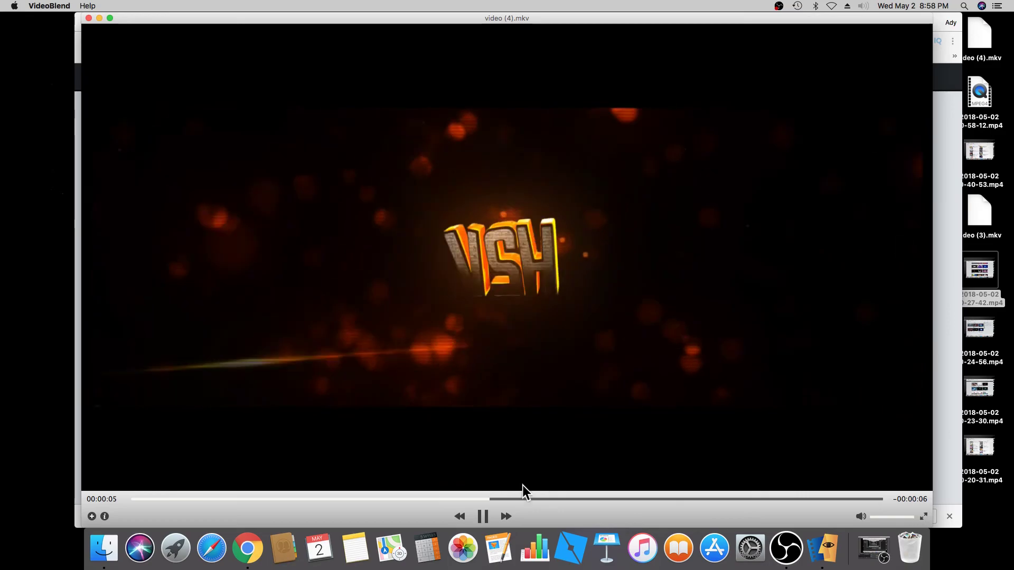
{"action": "left_click", "coordinate": [482, 517]}
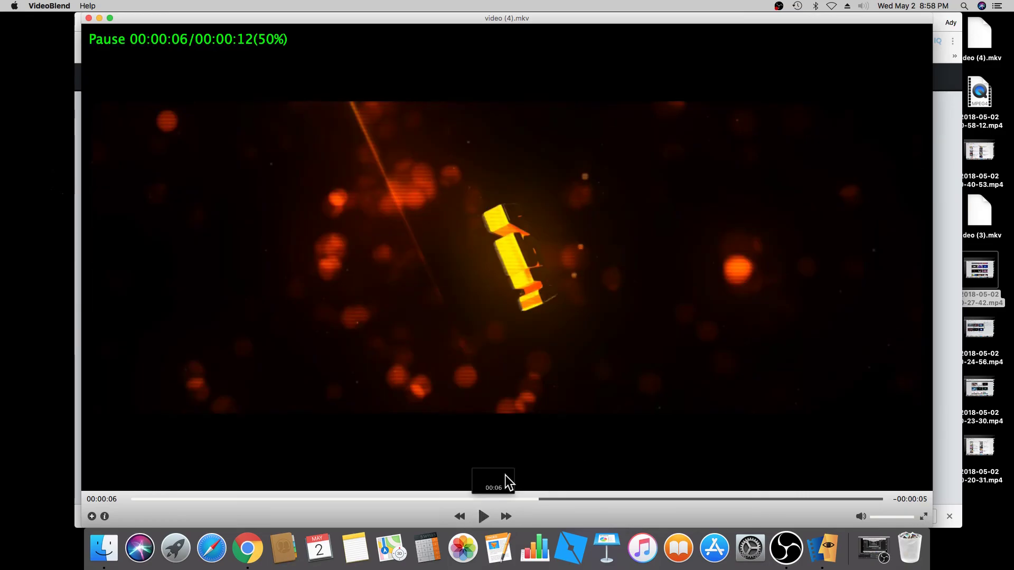
{"action": "left_click", "coordinate": [89, 18]}
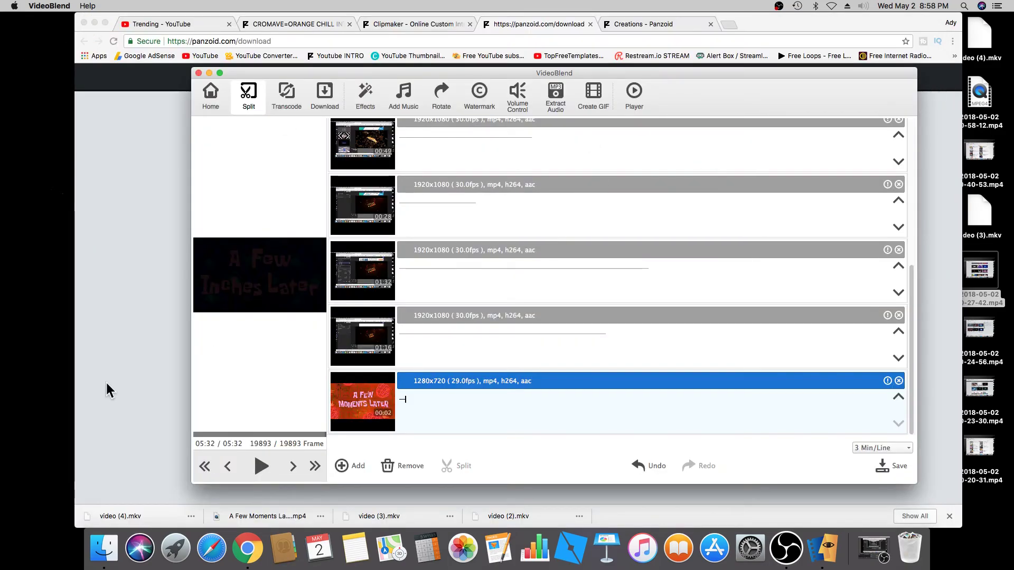
{"action": "left_click", "coordinate": [114, 361]}
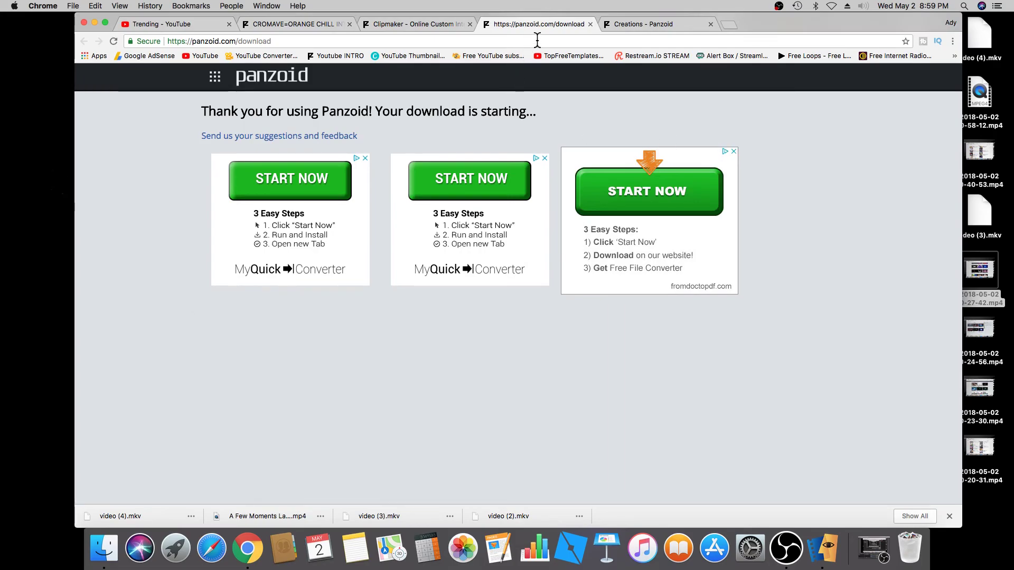